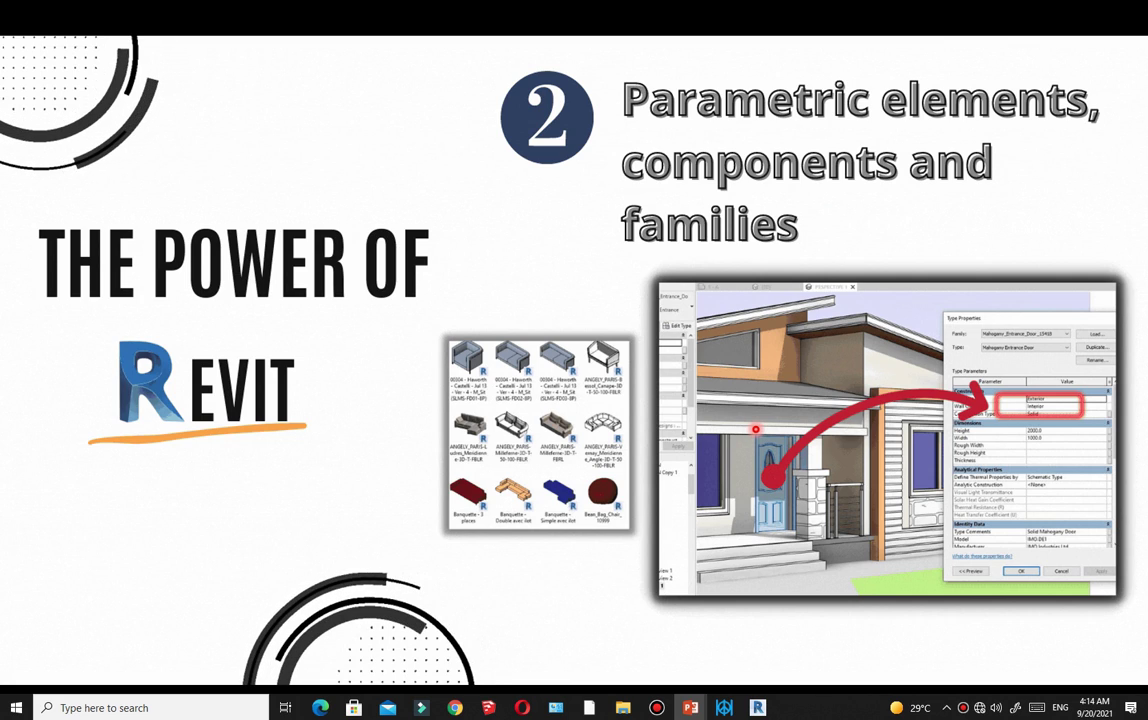
Advance the slideshow to slide 3, 'Powerful scheduling & detailing tools'.
{"action": "key", "text": "Right"}
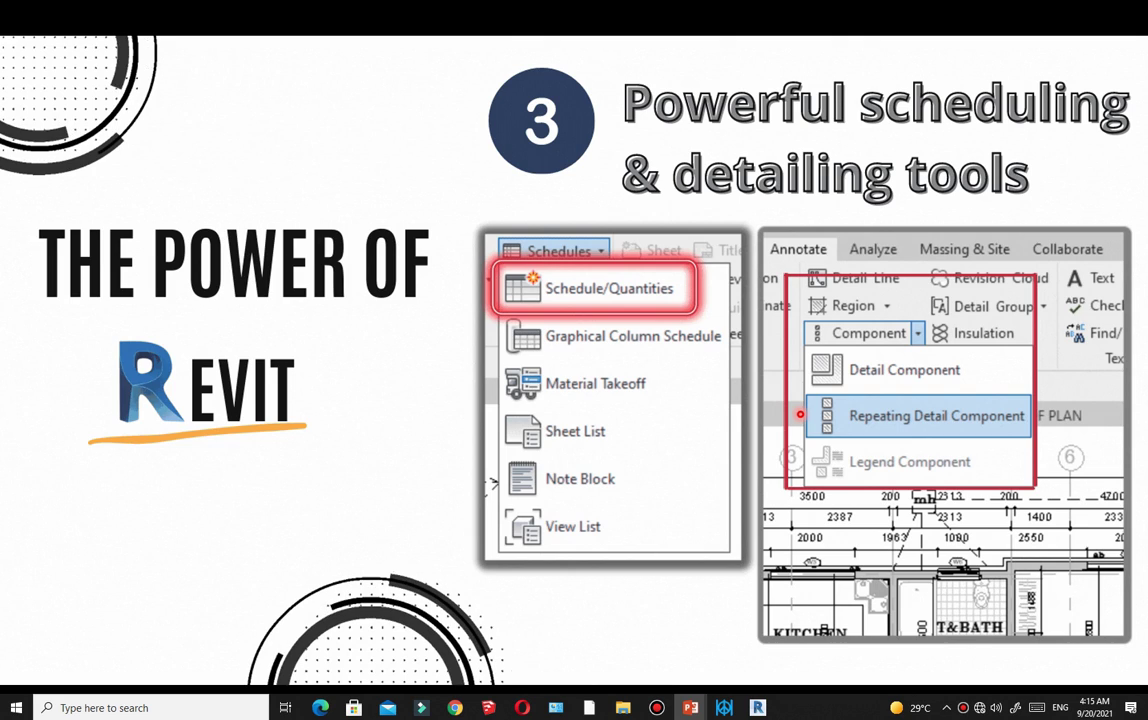
Advance to slide 4 on bidirectional associativity, then switch to the live Revit project.
{"action": "key", "text": "Right"}
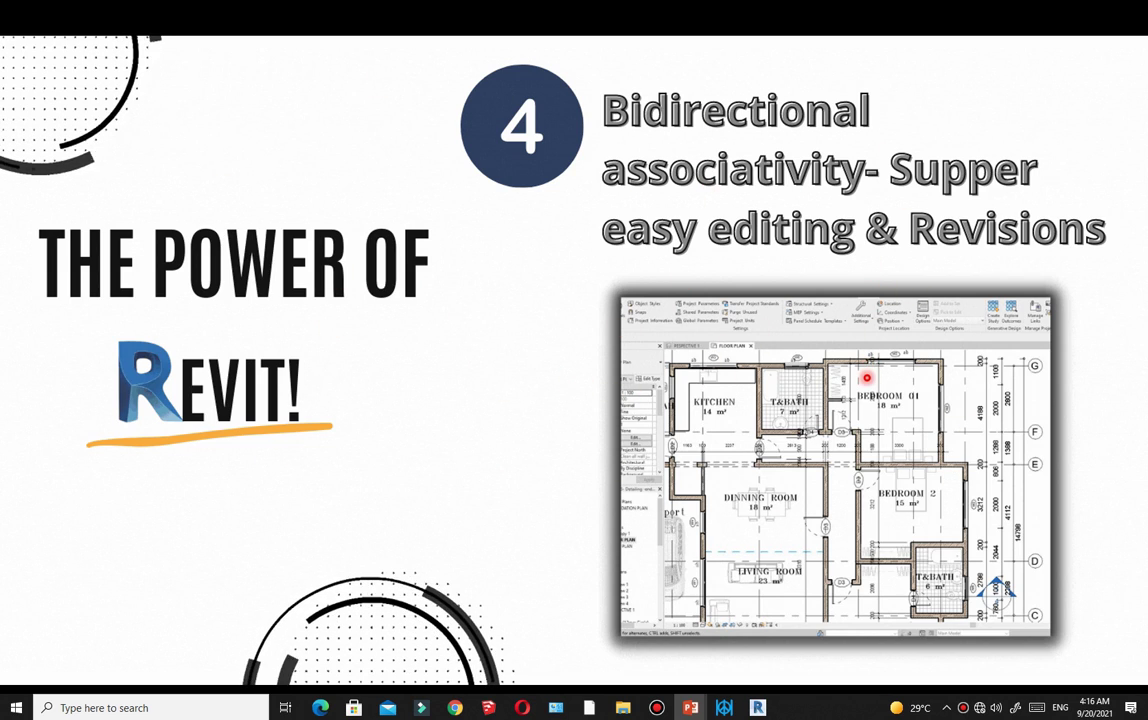
{"action": "key", "text": "alt+Tab"}
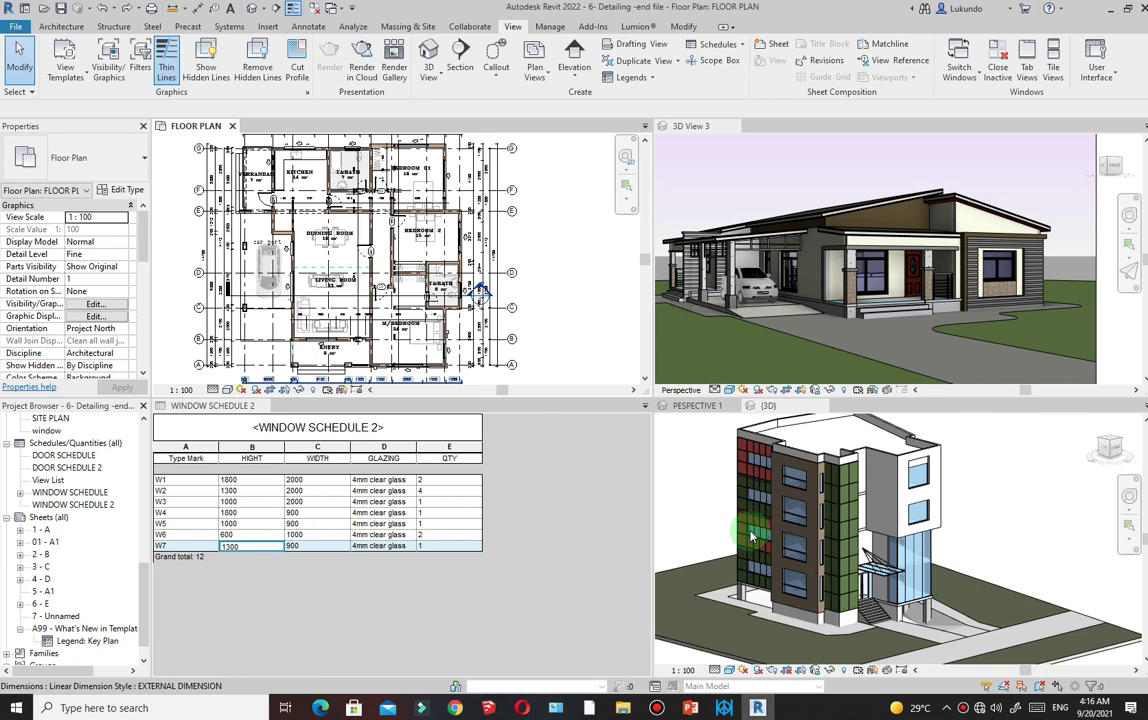
Make the floor plan the active view, zoom into T&BATH and select window W6 (sill 1400, head 2000).
{"action": "key", "text": "ctrl+Tab"}
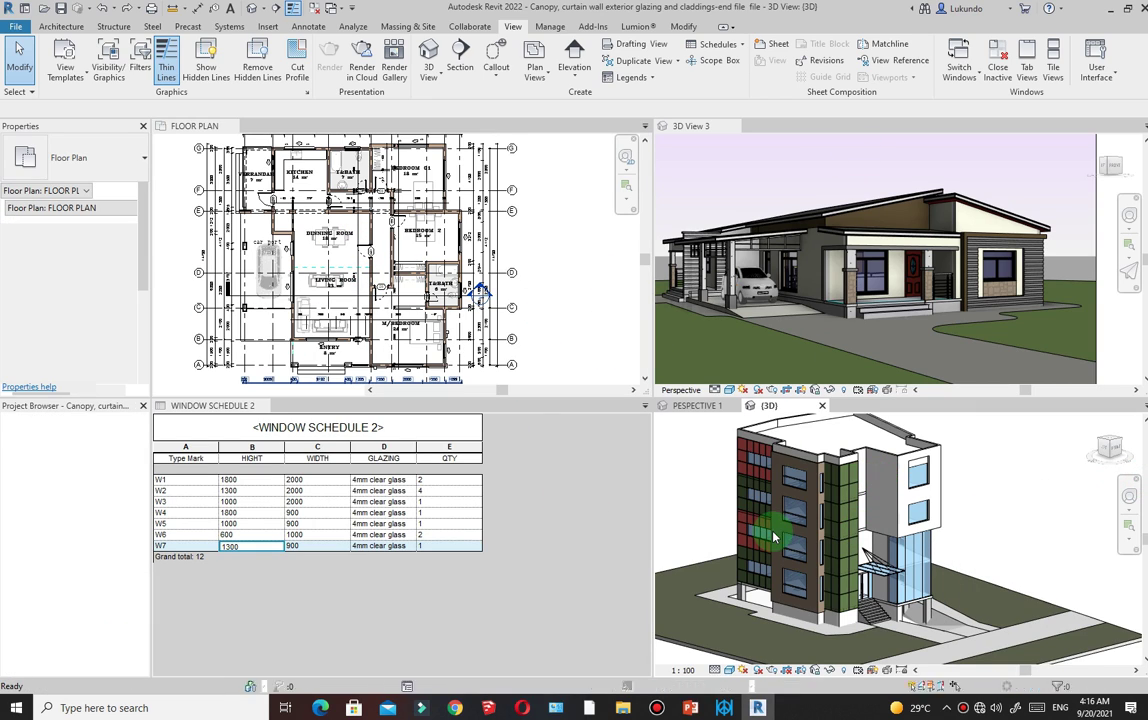
{"action": "scroll", "coordinate": [780, 507], "scroll_direction": "up", "scroll_amount": 5}
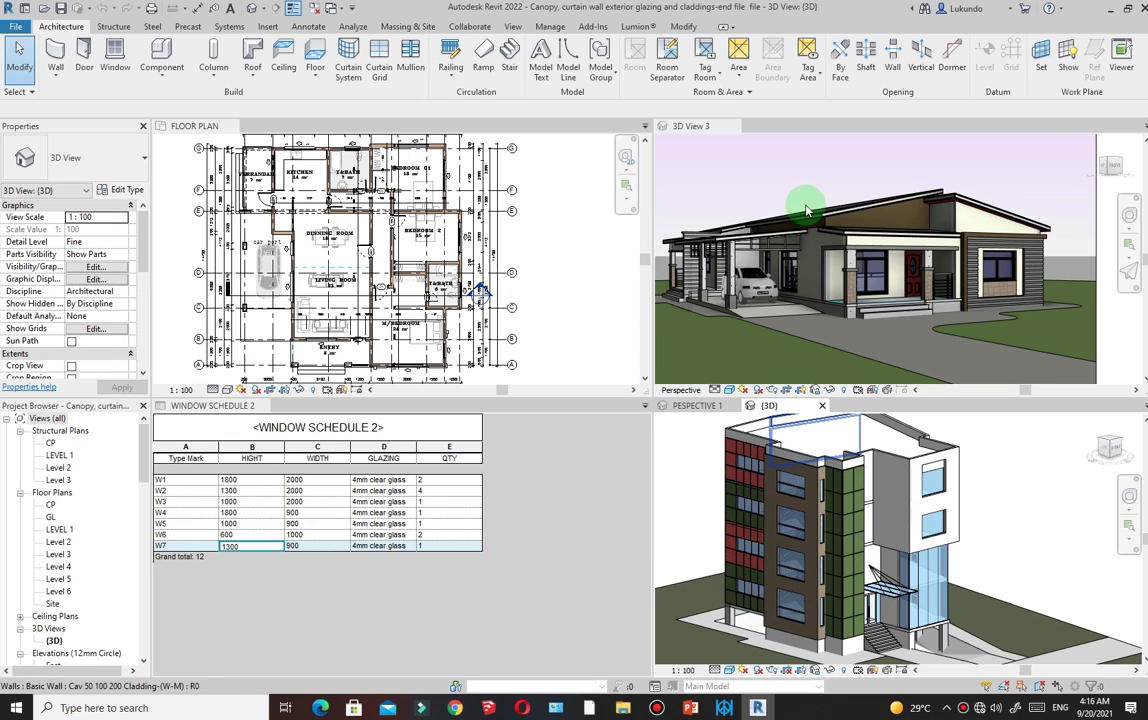
{"action": "scroll", "coordinate": [784, 166], "scroll_direction": "down", "scroll_amount": 1}
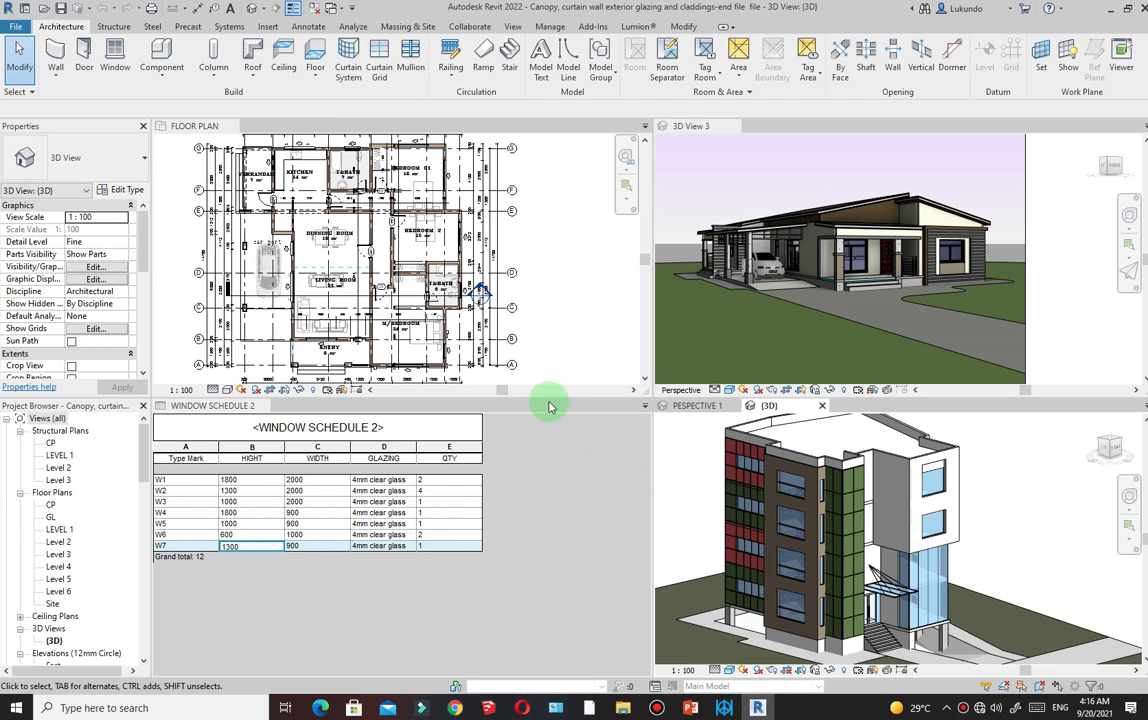
{"action": "scroll", "coordinate": [415, 212], "scroll_direction": "up", "scroll_amount": 2}
{"action": "scroll", "coordinate": [484, 248], "scroll_direction": "down", "scroll_amount": 4}
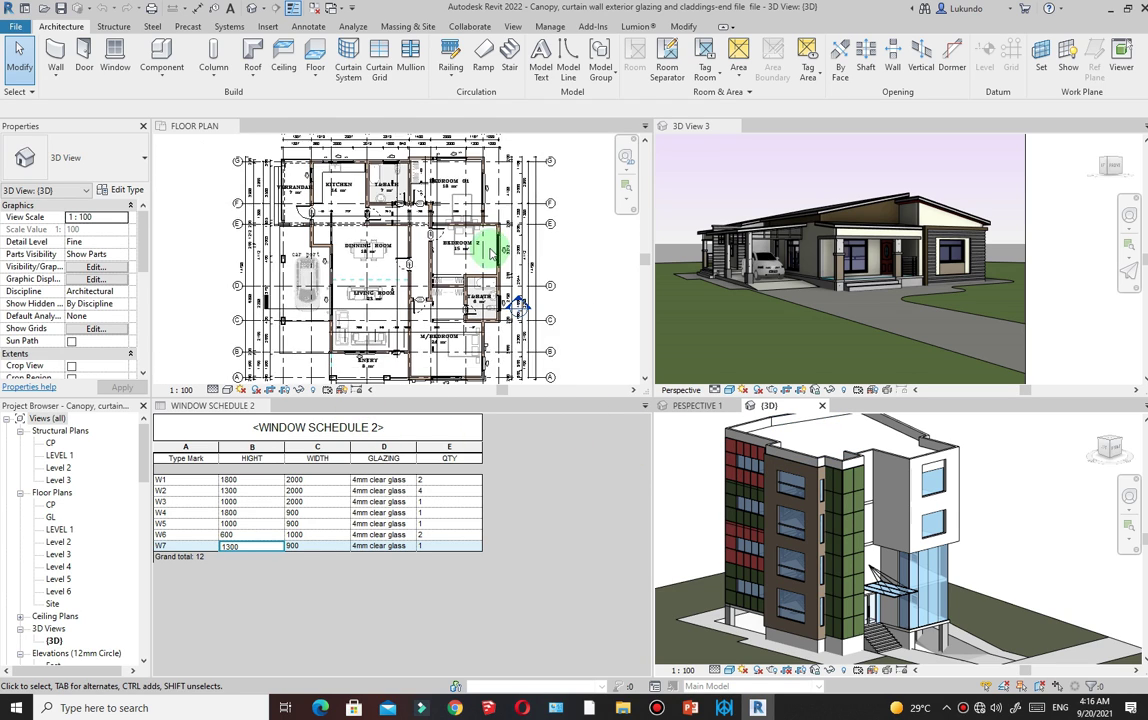
{"action": "left_click", "coordinate": [502, 297]}
{"action": "scroll", "coordinate": [495, 293], "scroll_direction": "up", "scroll_amount": 5}
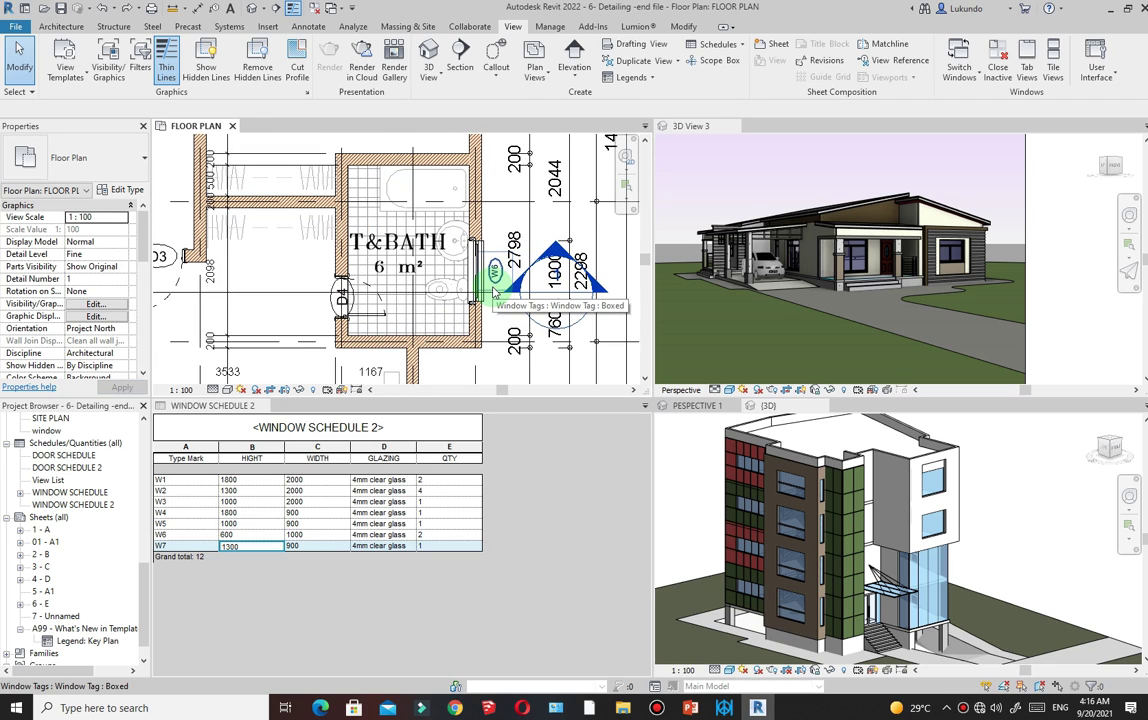
{"action": "scroll", "coordinate": [492, 288], "scroll_direction": "up", "scroll_amount": 2}
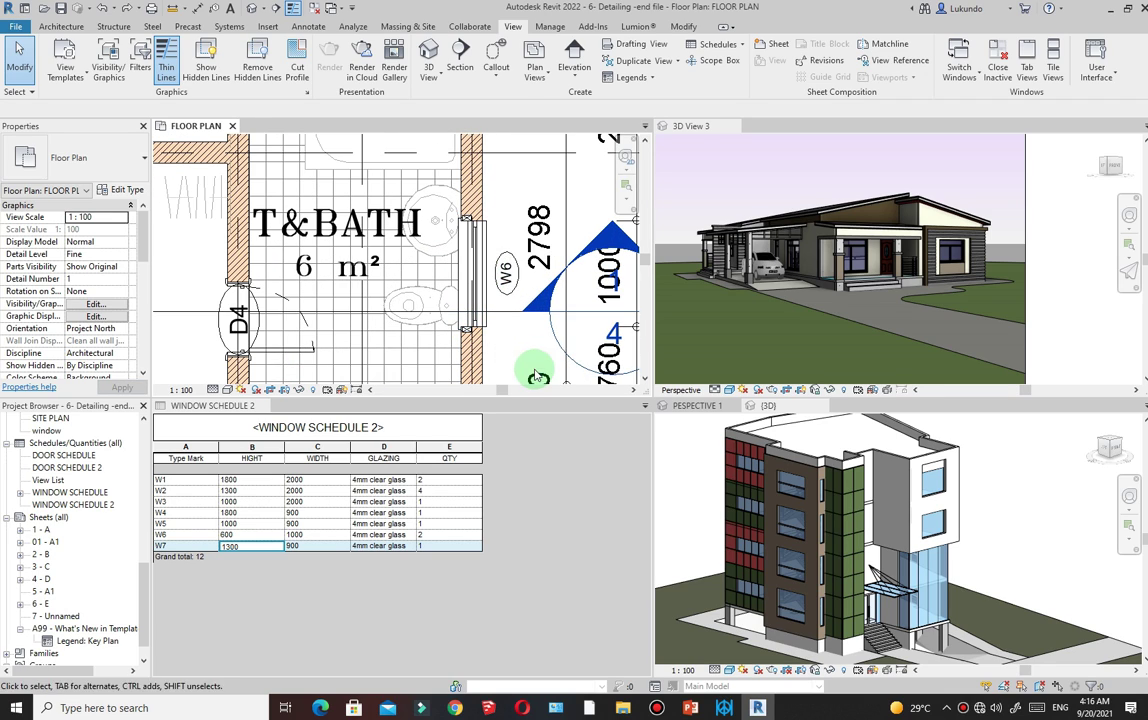
{"action": "left_click", "coordinate": [479, 254]}
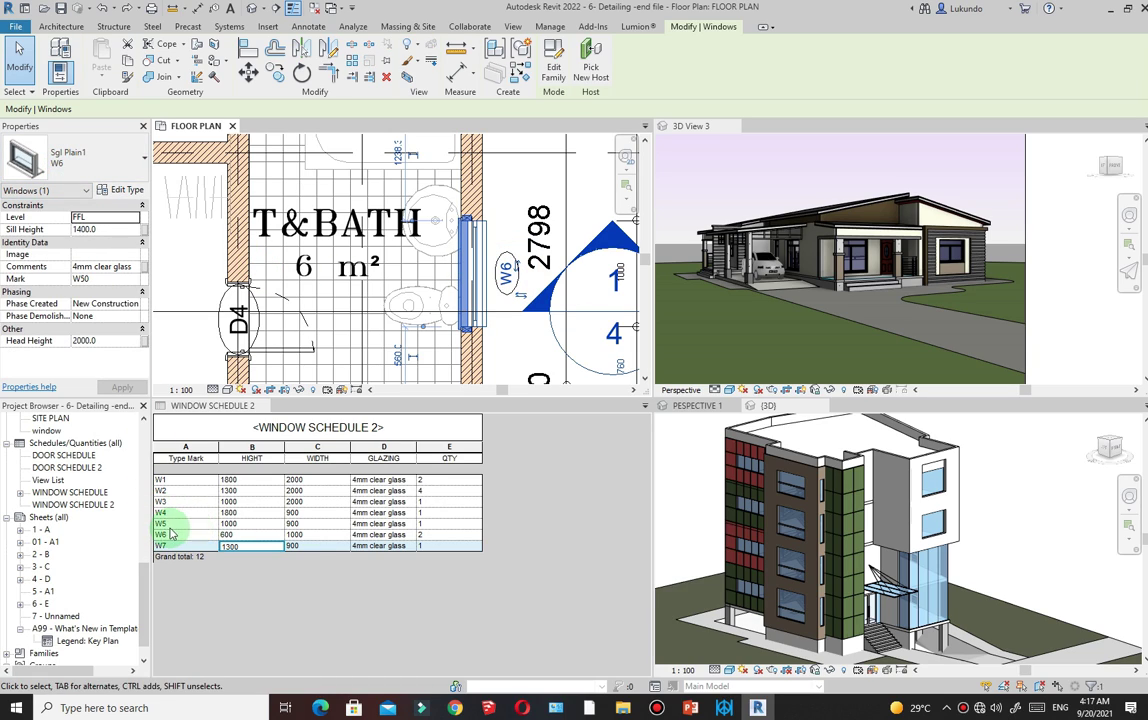
Keep W6's height at 600 in Window Schedule 2 and select both W6 windows in the plan.
{"action": "left_click", "coordinate": [232, 535]}
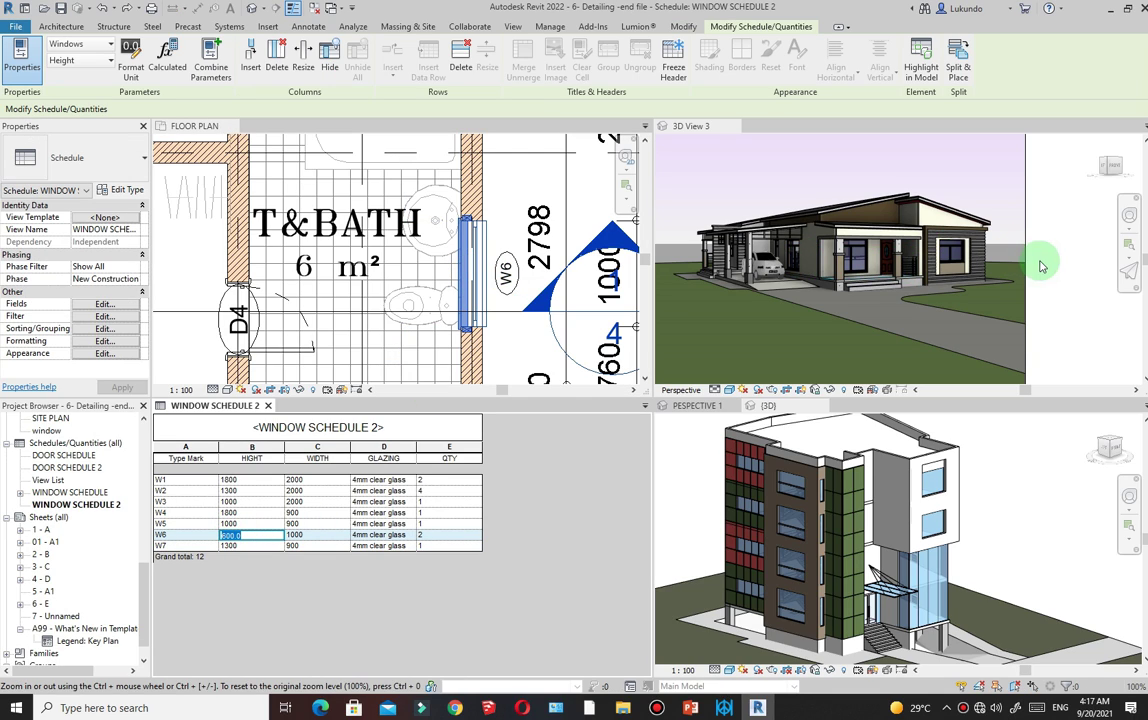
{"action": "left_click", "coordinate": [253, 537]}
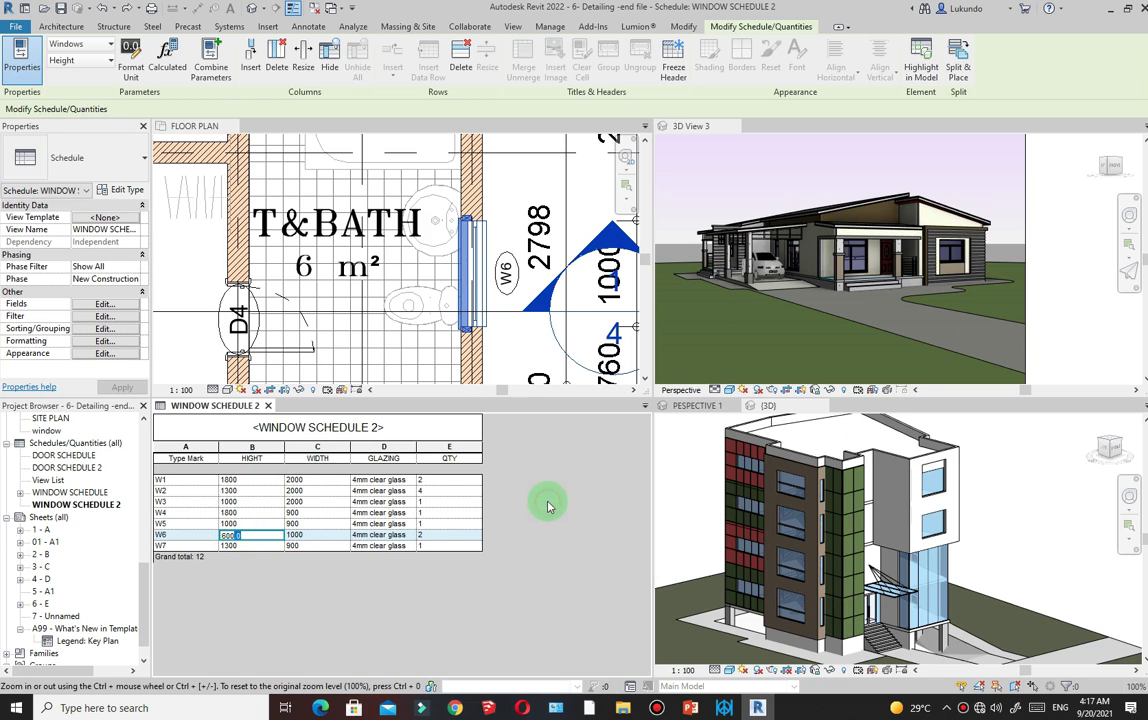
{"action": "left_click", "coordinate": [765, 332]}
{"action": "left_click", "coordinate": [448, 310]}
Zoom to M/BEDROOM, select window W7 and check its 900 dimension string along the wall.
{"action": "scroll", "coordinate": [450, 300], "scroll_direction": "down", "scroll_amount": 4}
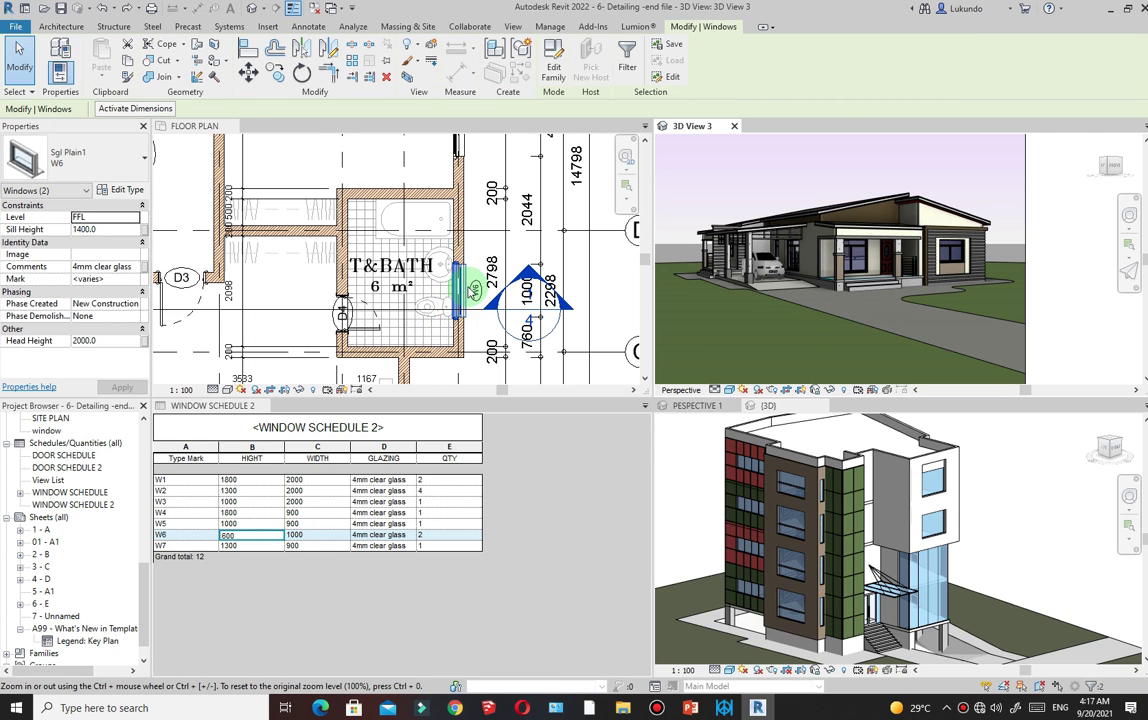
{"action": "scroll", "coordinate": [456, 290], "scroll_direction": "down", "scroll_amount": 5}
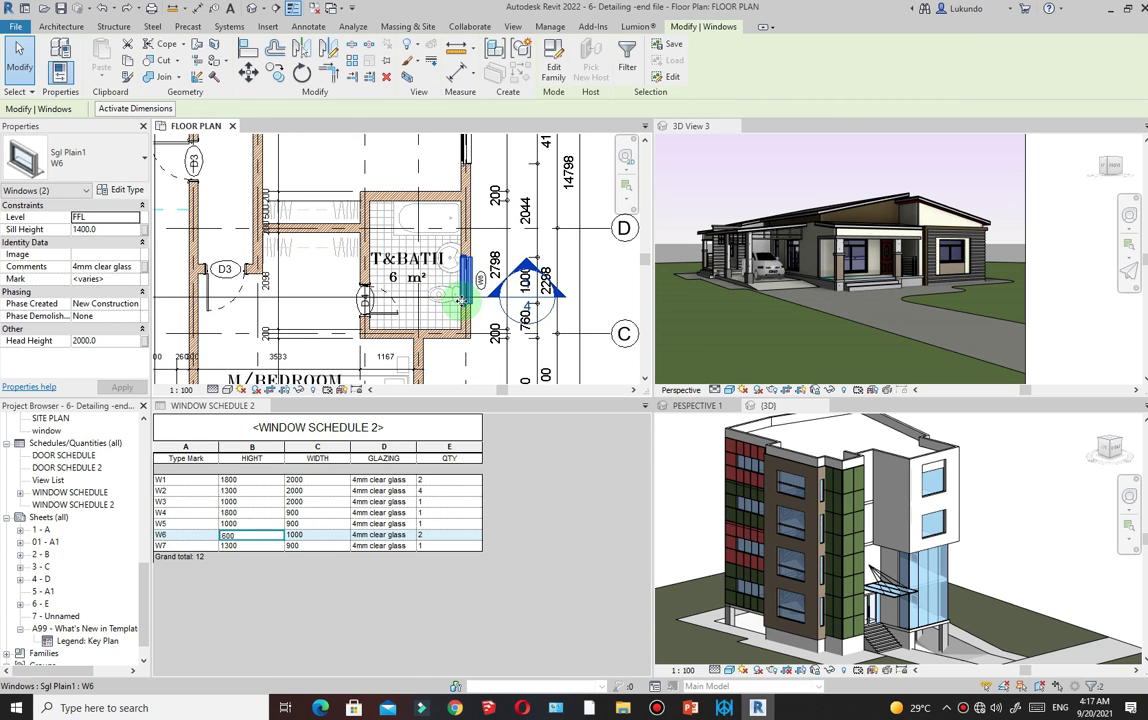
{"action": "scroll", "coordinate": [484, 290], "scroll_direction": "down", "scroll_amount": 2}
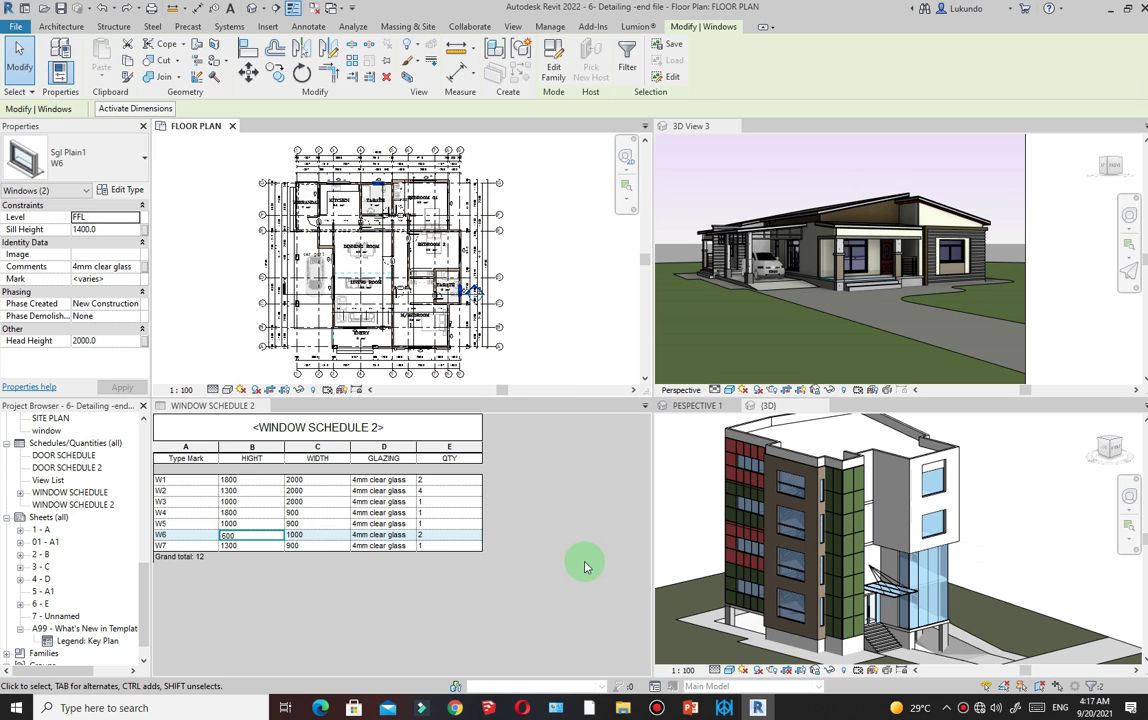
{"action": "left_click", "coordinate": [547, 352]}
{"action": "scroll", "coordinate": [466, 300], "scroll_direction": "up", "scroll_amount": 6}
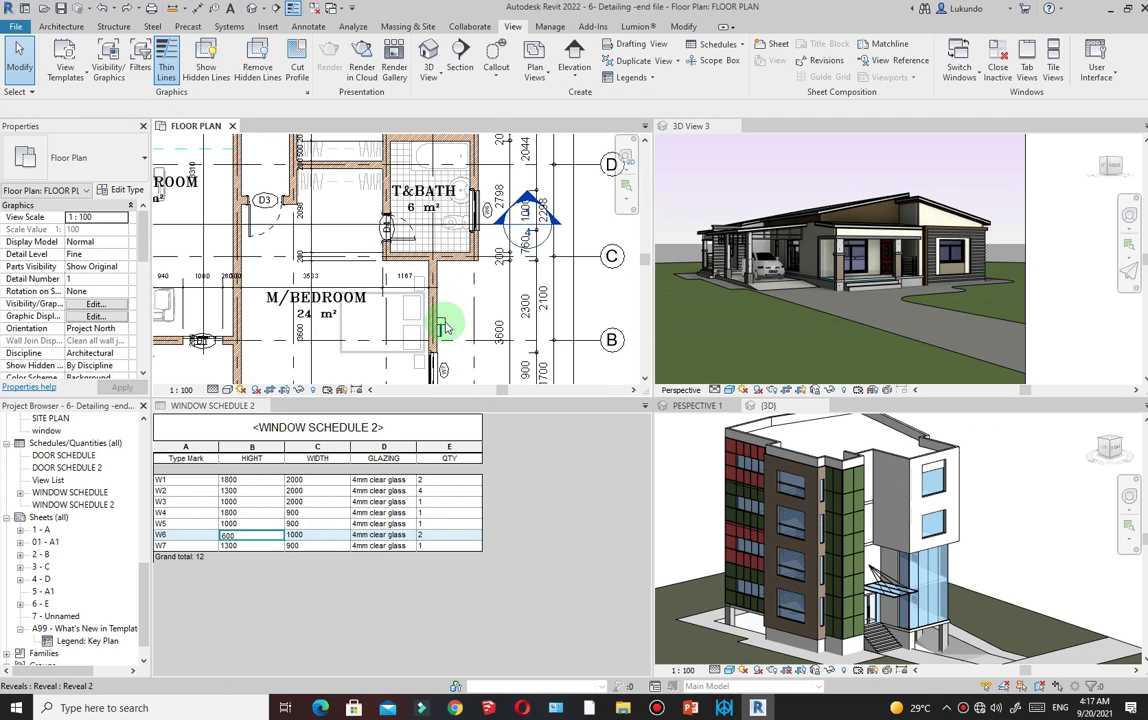
{"action": "scroll", "coordinate": [455, 320], "scroll_direction": "down", "scroll_amount": 3}
{"action": "scroll", "coordinate": [448, 322], "scroll_direction": "up", "scroll_amount": 1}
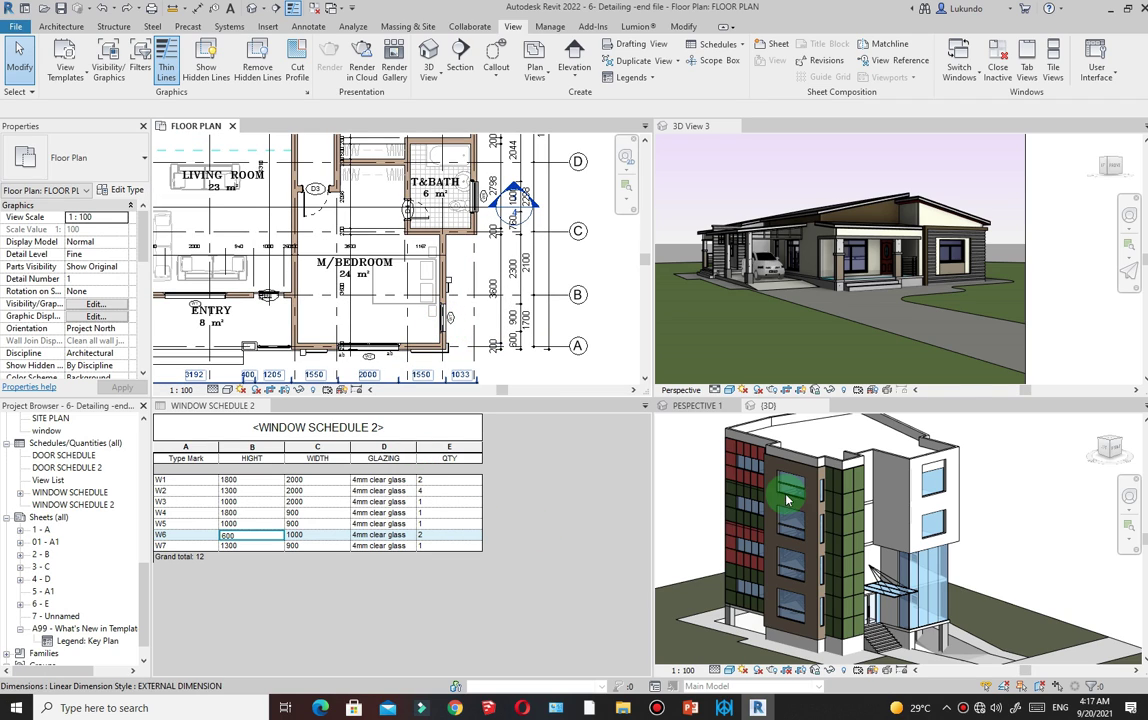
{"action": "scroll", "coordinate": [450, 323], "scroll_direction": "up", "scroll_amount": 2}
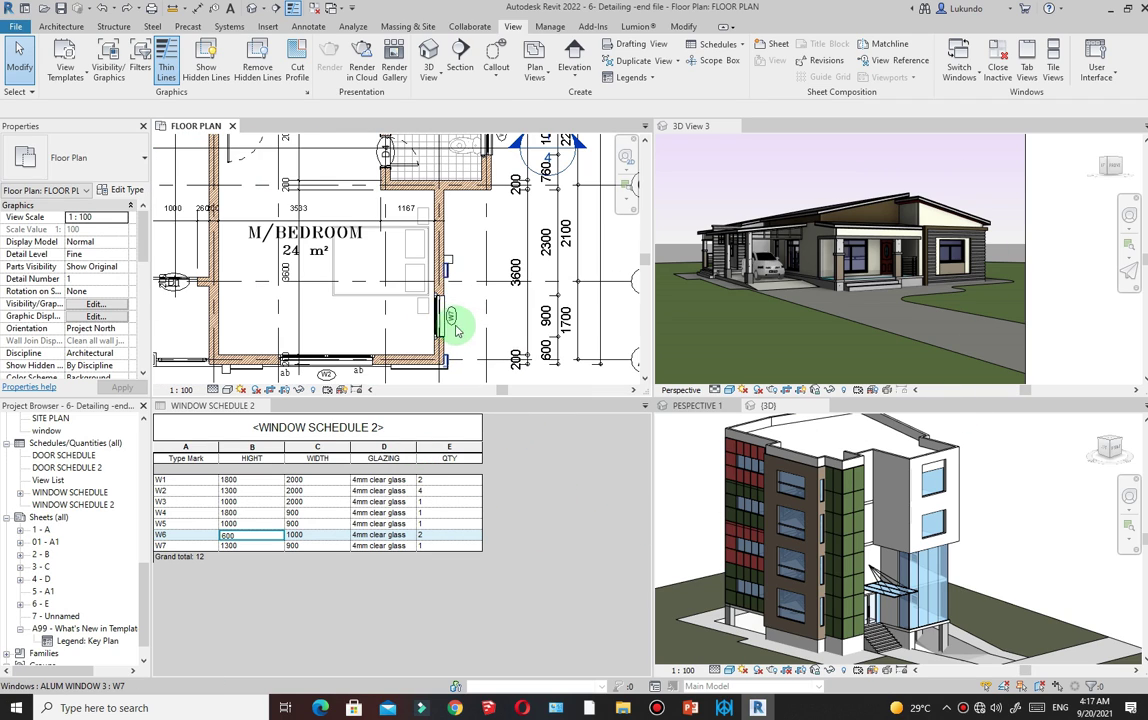
{"action": "scroll", "coordinate": [450, 325], "scroll_direction": "down", "scroll_amount": 1}
{"action": "scroll", "coordinate": [451, 326], "scroll_direction": "up", "scroll_amount": 3}
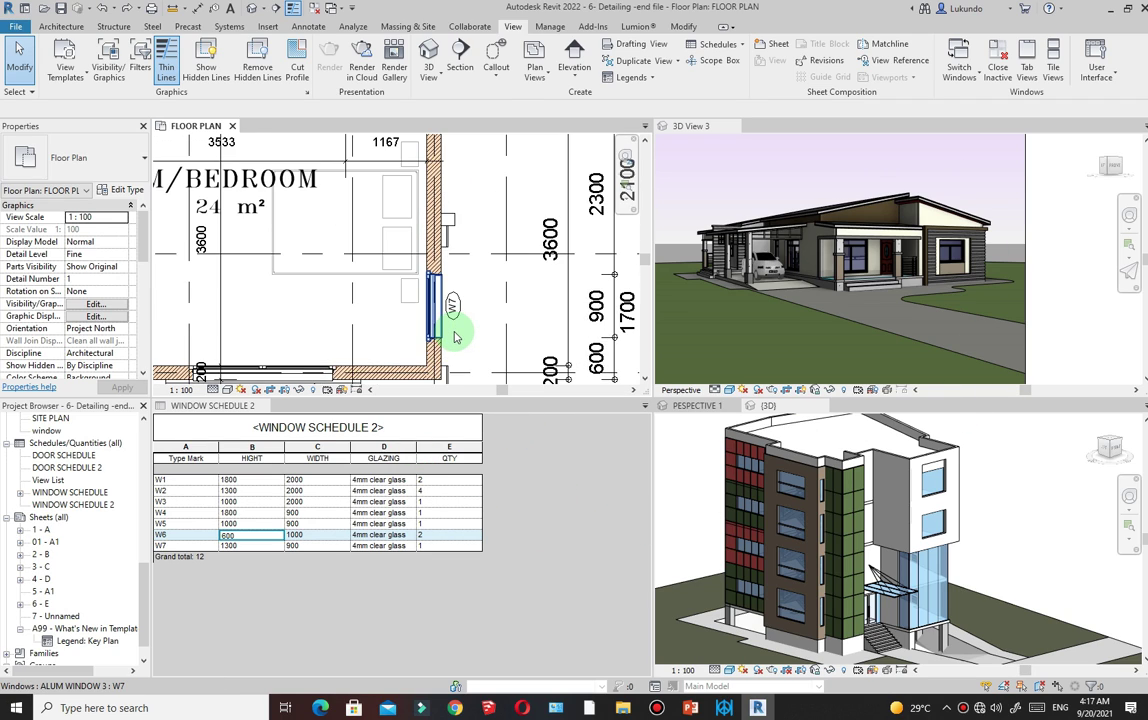
{"action": "scroll", "coordinate": [443, 328], "scroll_direction": "down", "scroll_amount": 2}
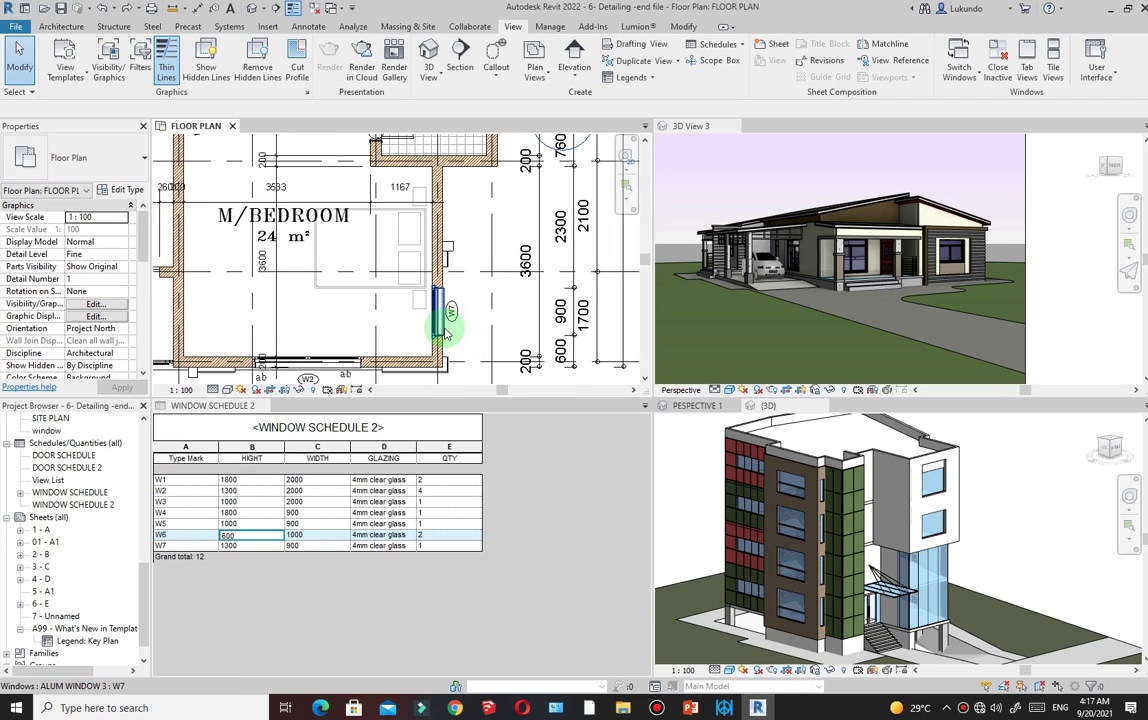
{"action": "left_click", "coordinate": [441, 330]}
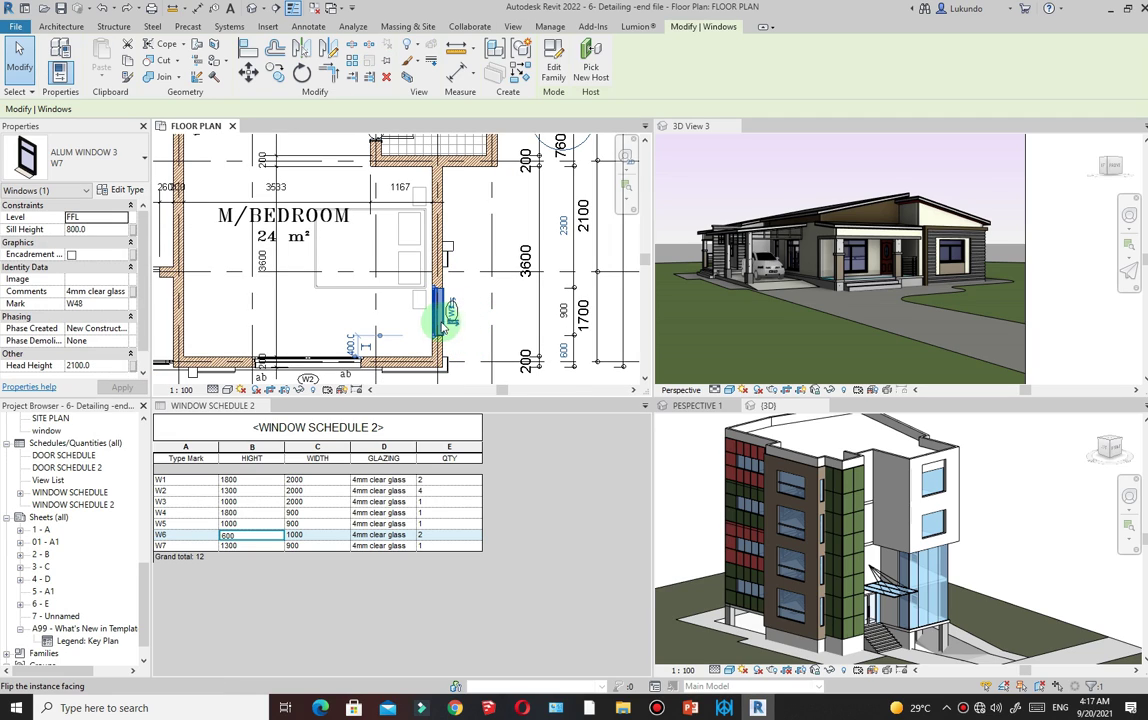
{"action": "left_click", "coordinate": [559, 308]}
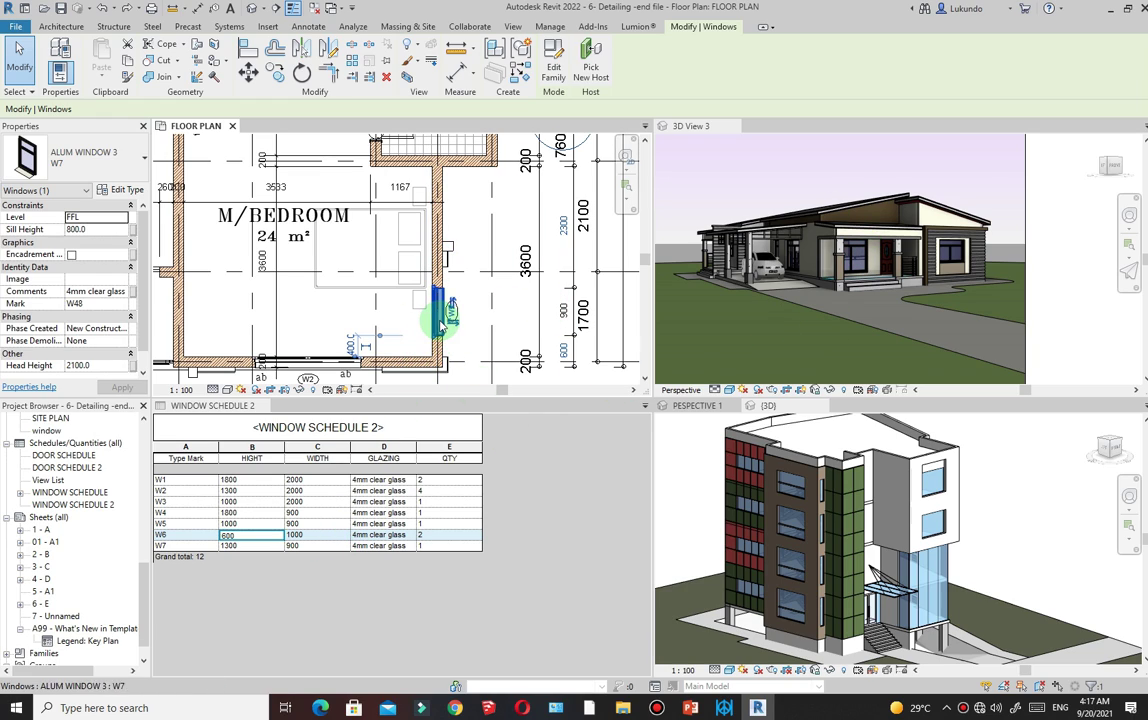
Change W7's width from 900.0 to 1000 in the schedule, applying it to all W7 windows.
{"action": "left_click", "coordinate": [313, 546]}
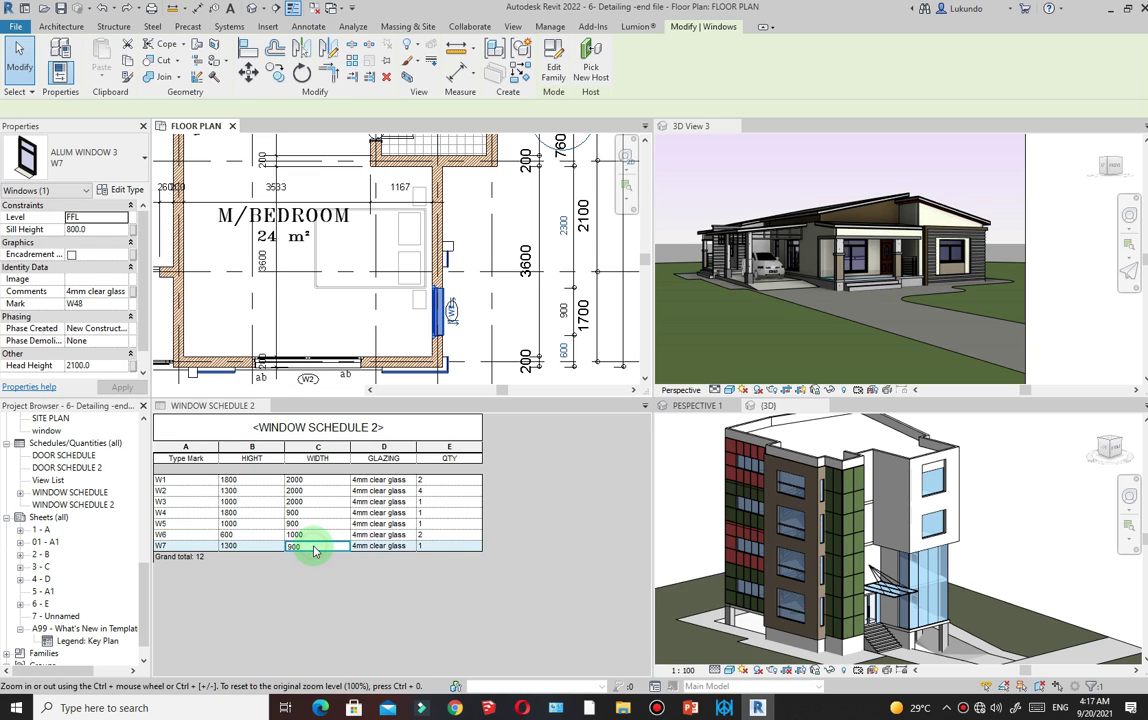
{"action": "left_click_drag", "start_coordinate": [317, 546], "coordinate": [288, 547]}
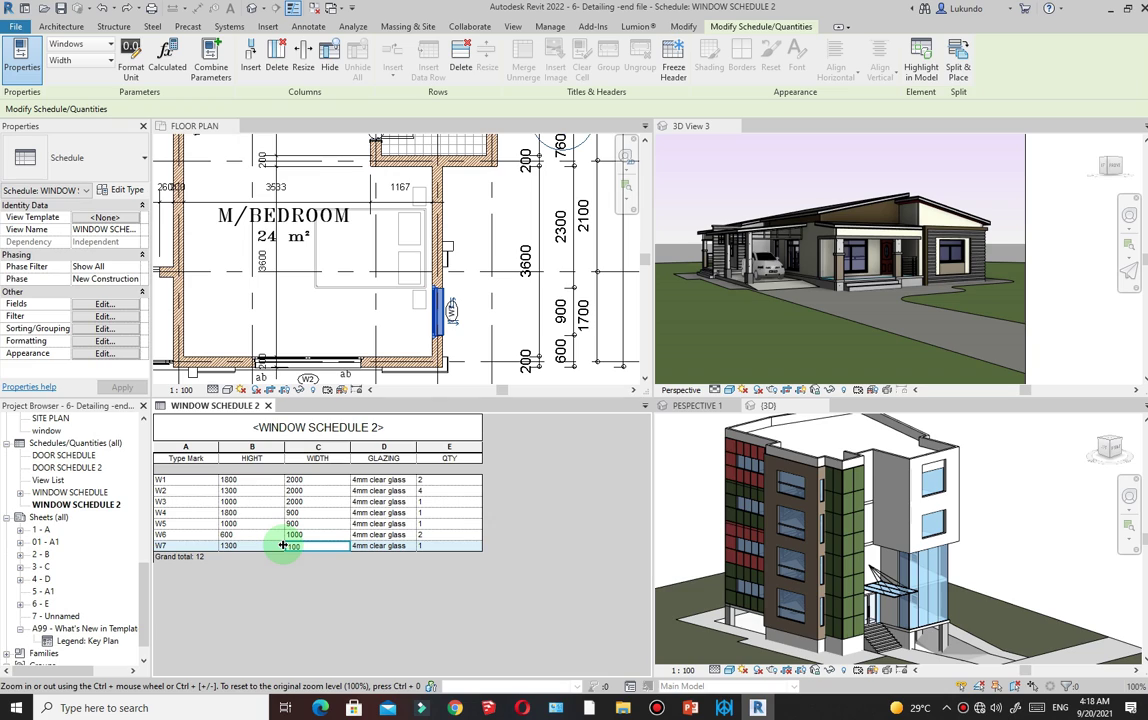
{"action": "type", "text": "1000"}
{"action": "left_click", "coordinate": [283, 545]}
{"action": "left_click", "coordinate": [545, 338]}
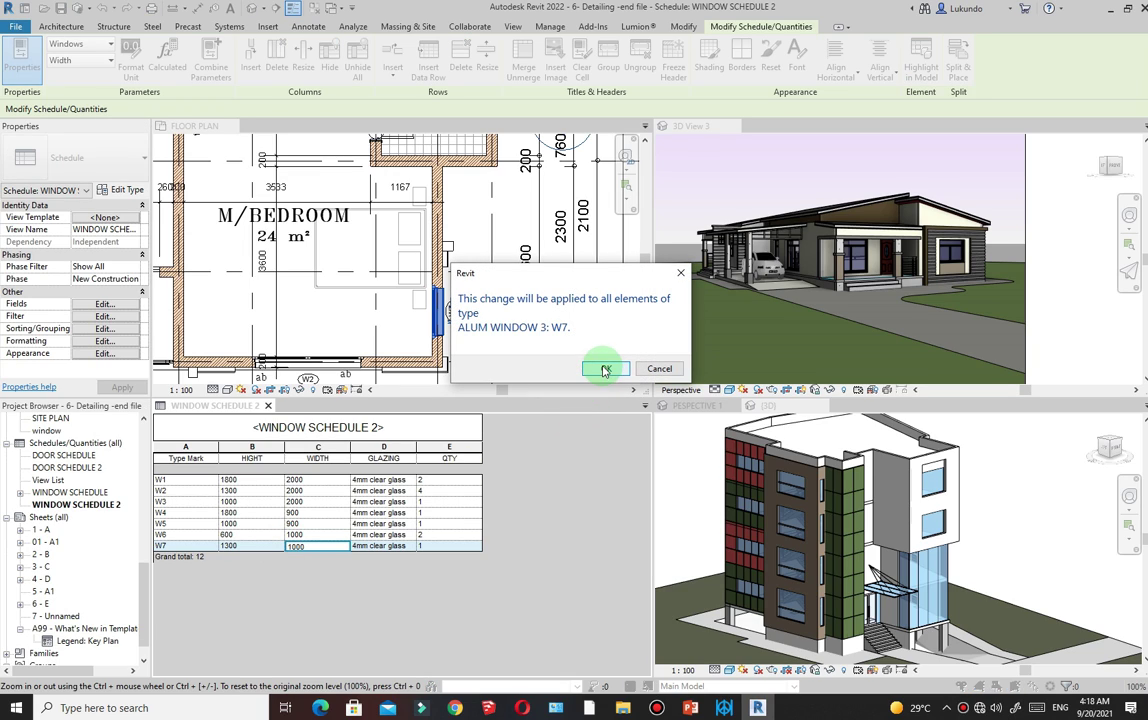
{"action": "left_click", "coordinate": [505, 438]}
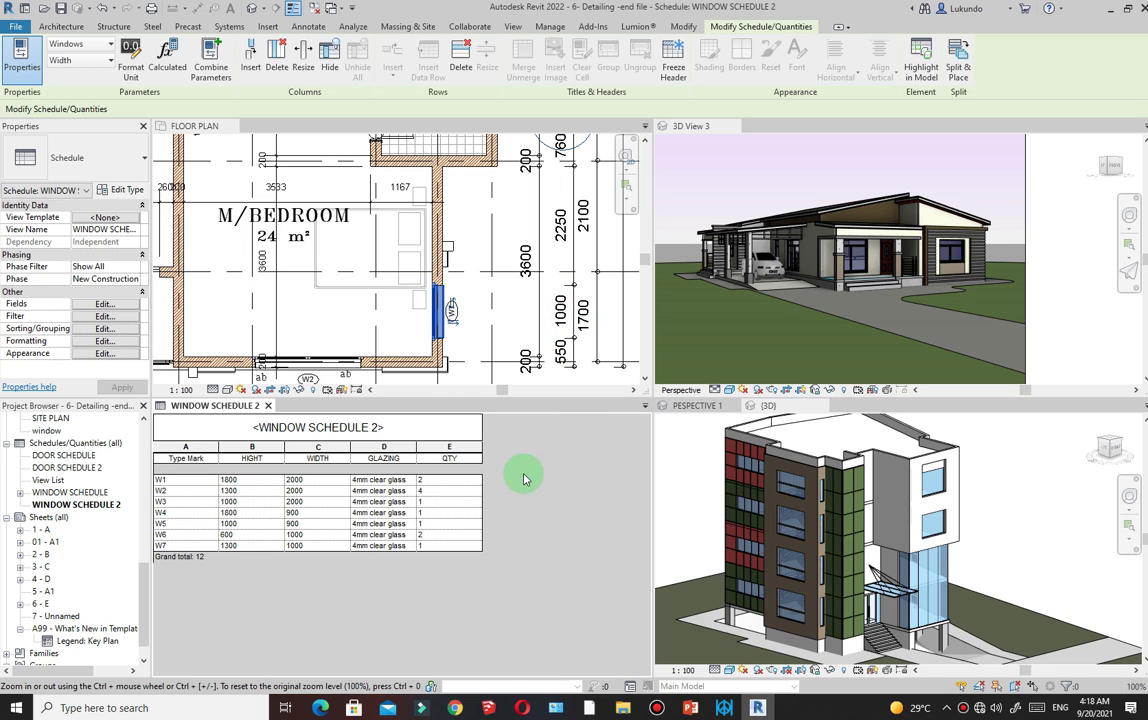
Verify W7's plan dimensions now read 550/1000/2250 in the floor plan.
{"action": "left_click", "coordinate": [440, 300]}
{"action": "scroll", "coordinate": [471, 291], "scroll_direction": "down", "scroll_amount": 2}
{"action": "scroll", "coordinate": [471, 291], "scroll_direction": "down", "scroll_amount": 3}
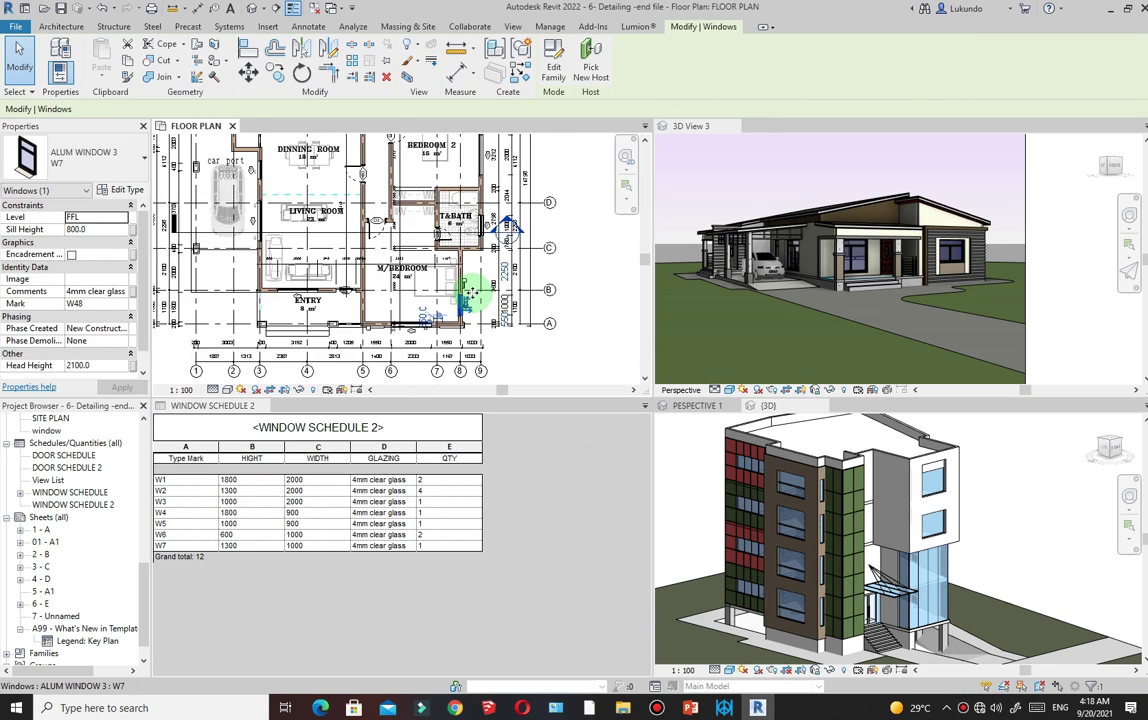
{"action": "left_click", "coordinate": [548, 310]}
{"action": "scroll", "coordinate": [558, 314], "scroll_direction": "down", "scroll_amount": 2}
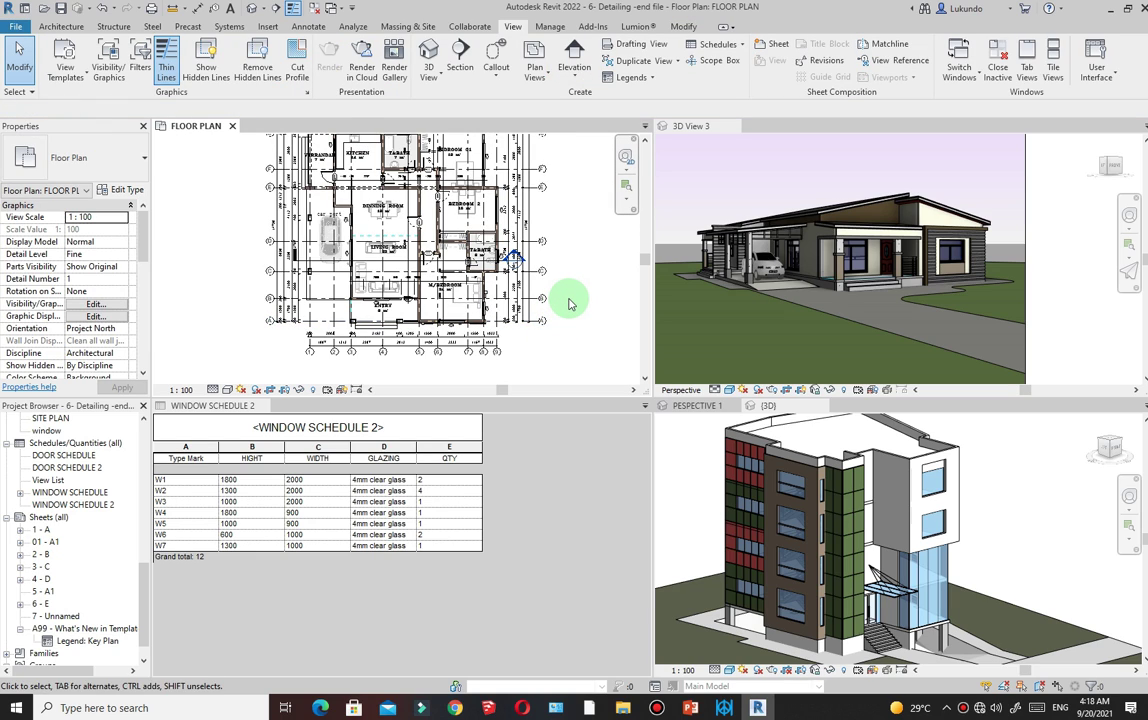